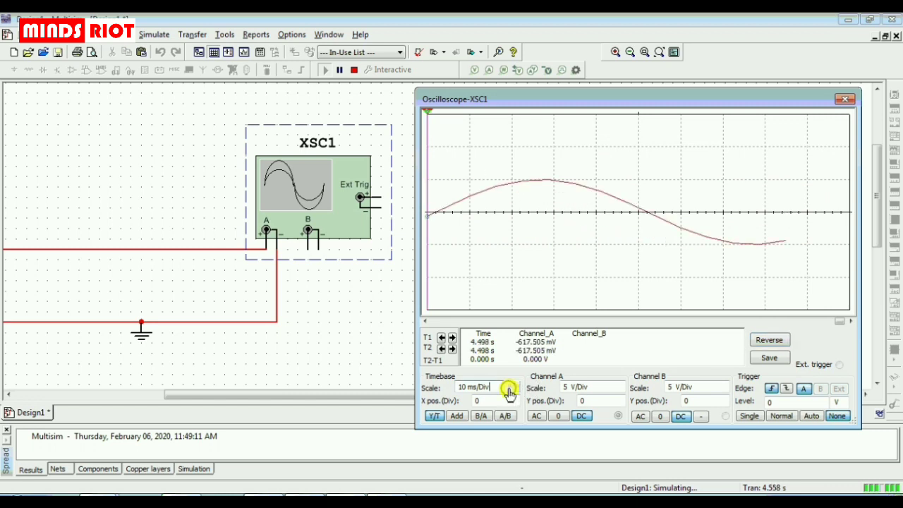
Step the oscilloscope timebase through 5, 50 and 200 ms/Div, settling on 100 ms/Div
click(516, 390)
click(516, 385)
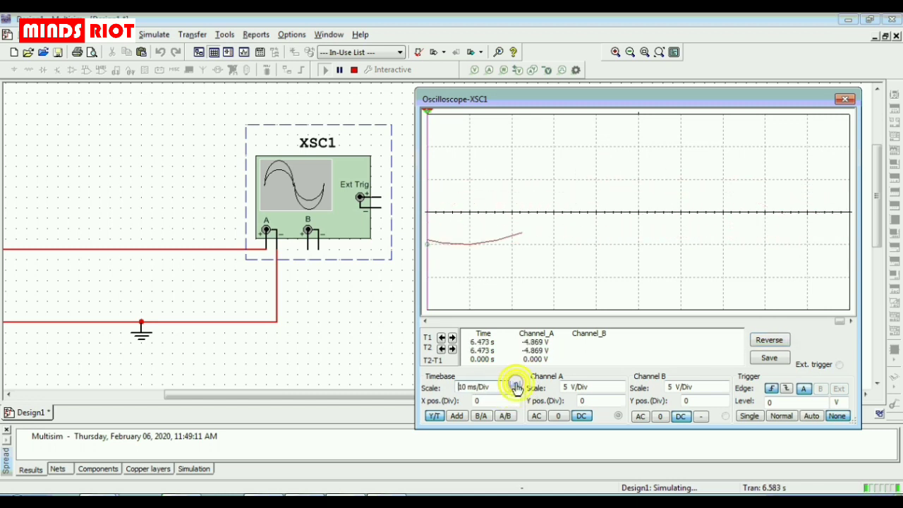
click(516, 385)
click(516, 385)
click(516, 384)
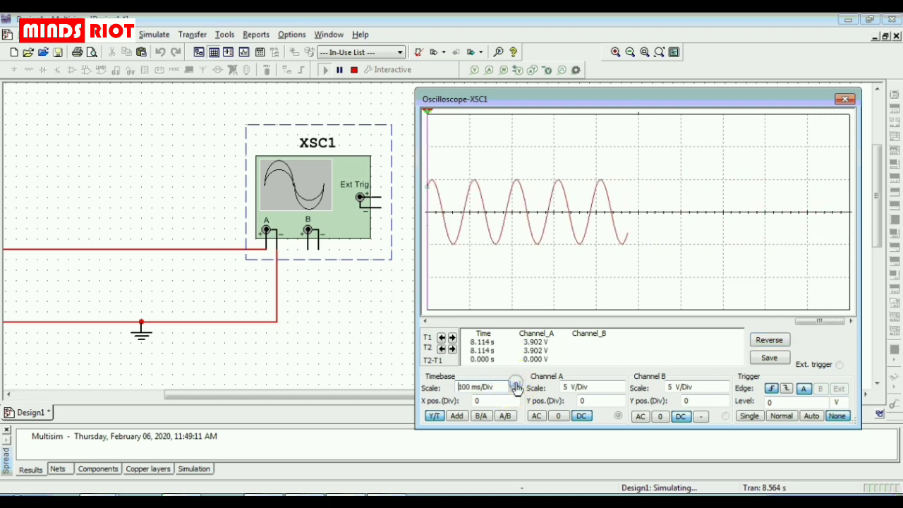
click(516, 385)
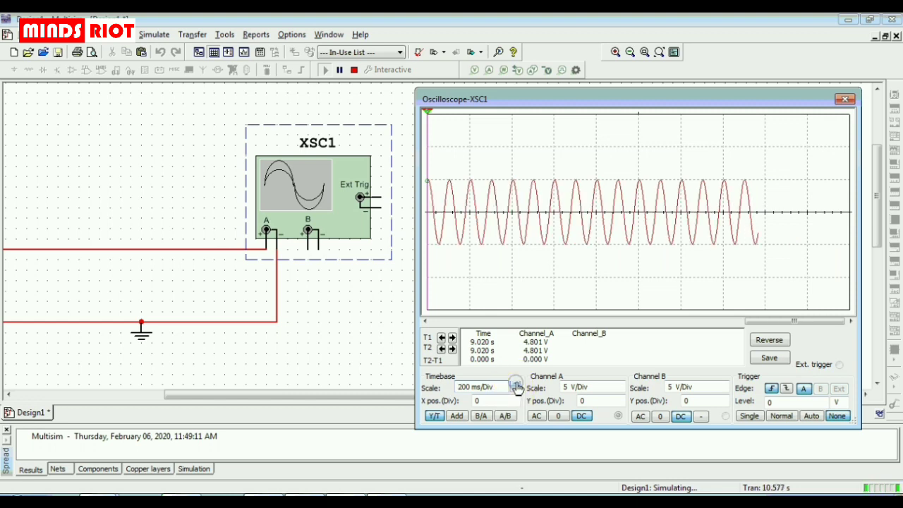
click(516, 390)
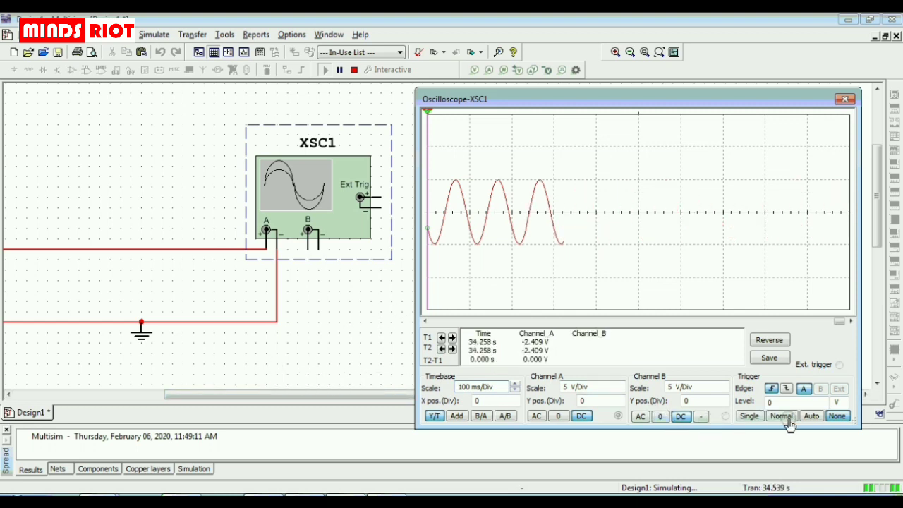
Switch the trigger to Single to hold one steady sine sweep at 100 ms/Div
click(750, 417)
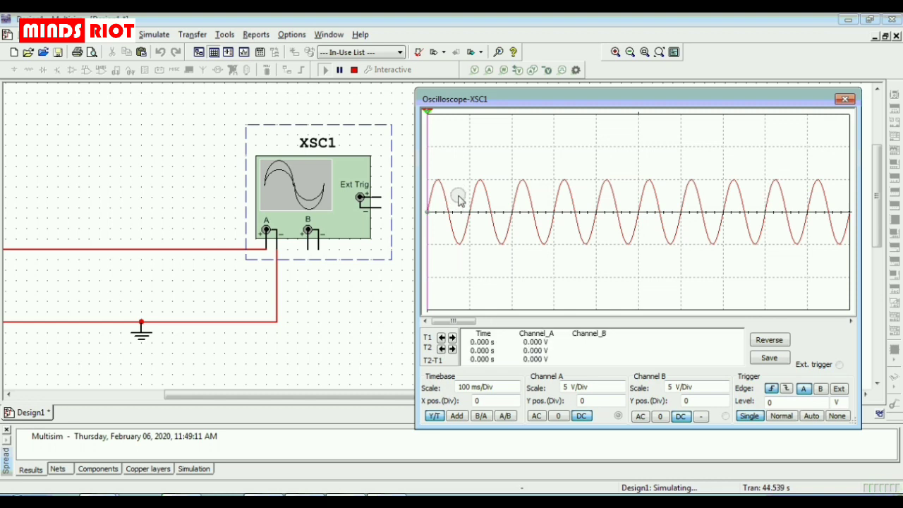
mouse_move(454, 191)
mouse_down()
mouse_move(458, 224)
mouse_move(447, 239)
mouse_move(445, 216)
mouse_move(440, 231)
mouse_move(455, 212)
mouse_up()
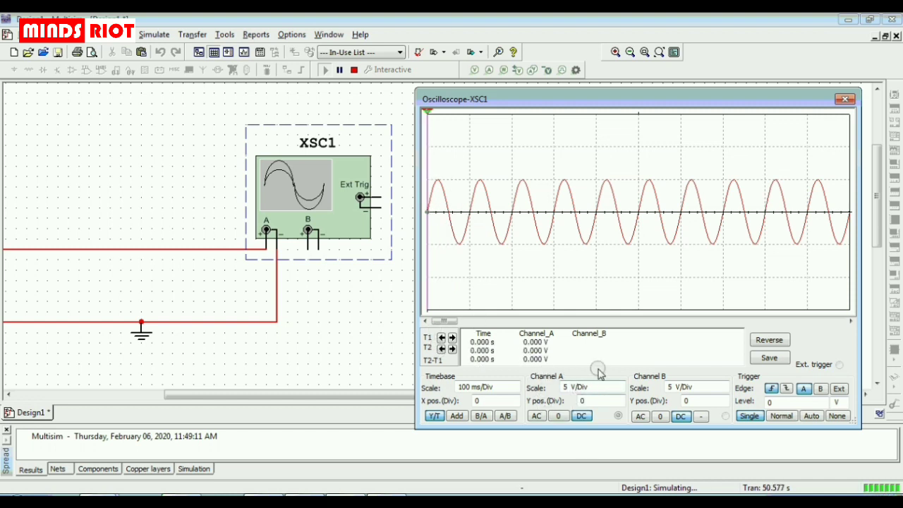
Launch Notepad and resize it into a tall narrow pane beside the oscilloscope
click(15, 496)
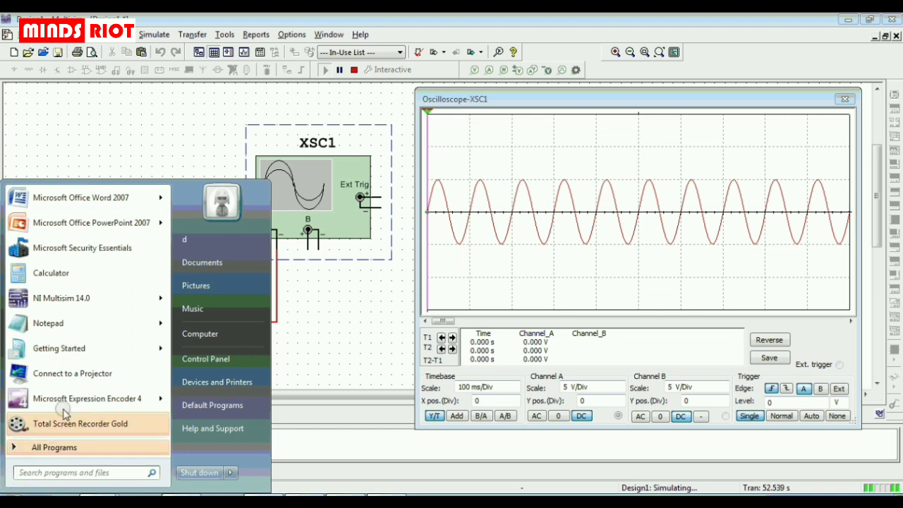
click(64, 325)
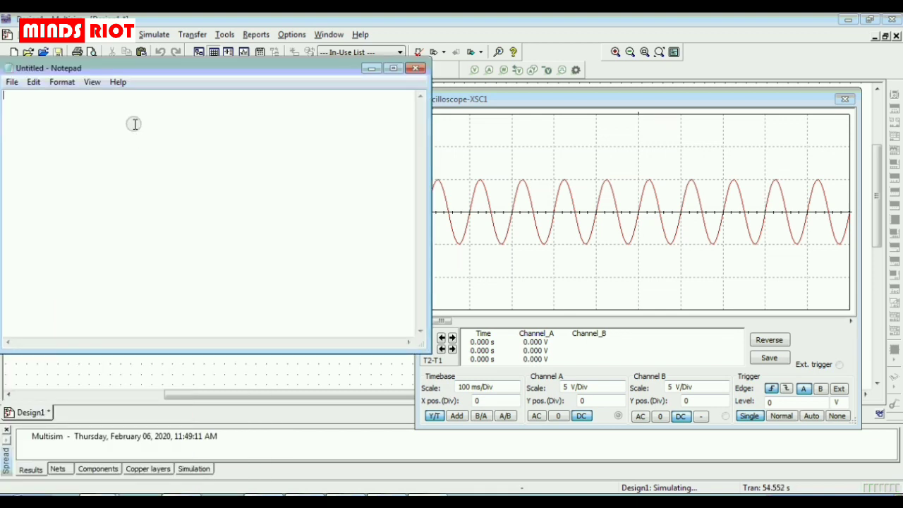
drag(432, 249, 294, 263)
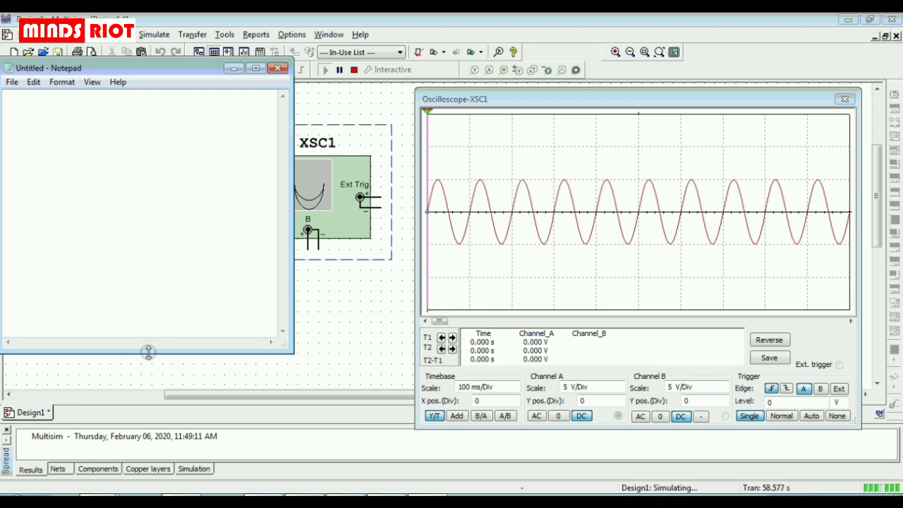
drag(153, 352, 141, 478)
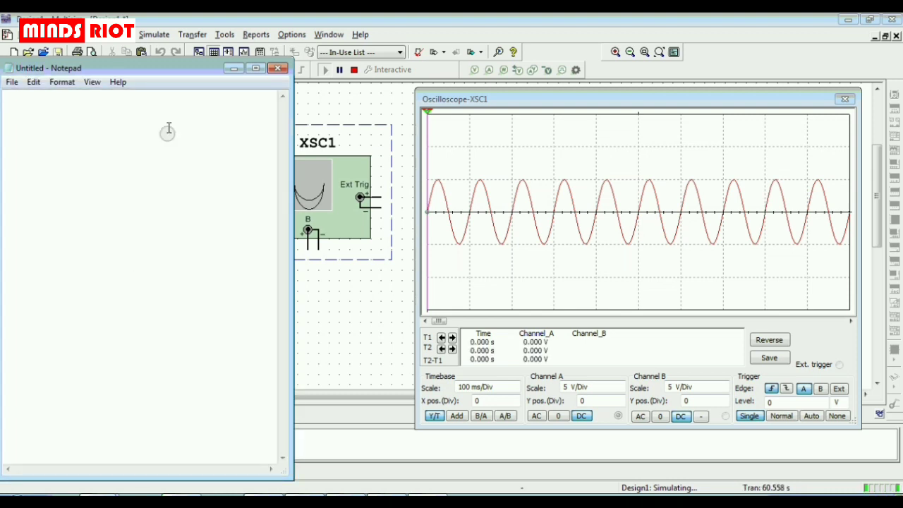
drag(156, 69, 169, 70)
click(102, 106)
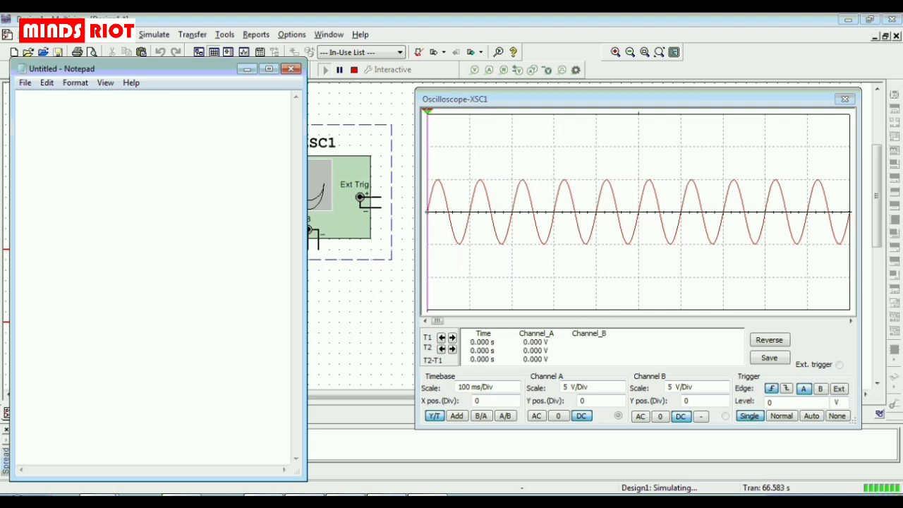
Type the amplitude working: vertical divisions=02, volts/div reading, hence amplitude=02*05=10v
text(amplitude )
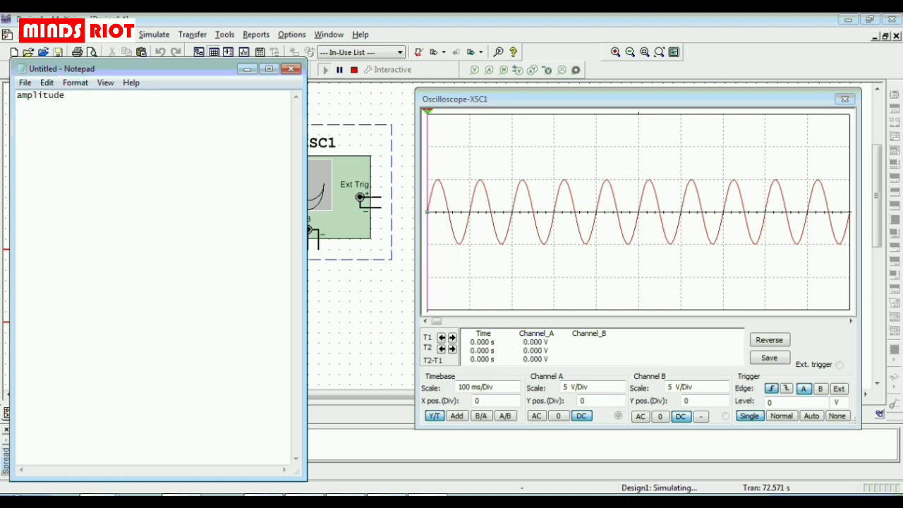
text(vertical divi)
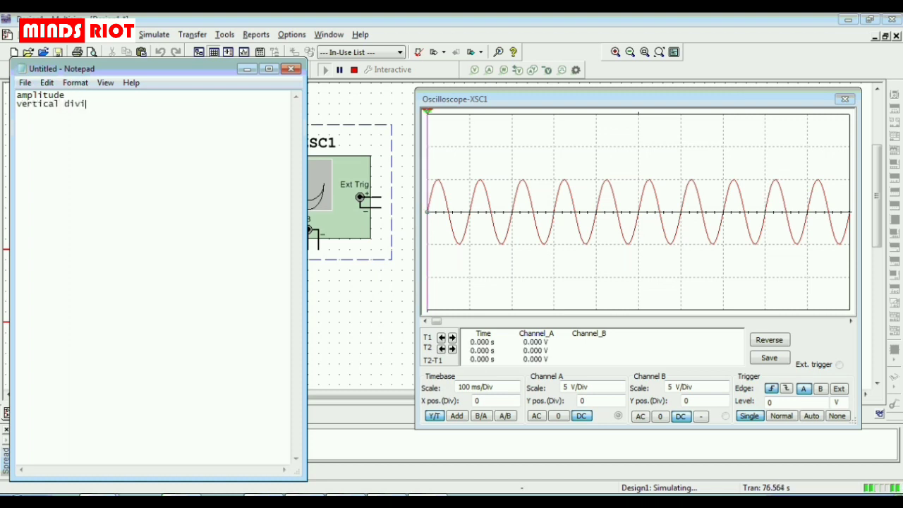
text(sions=02)
key(Return)
text(re)
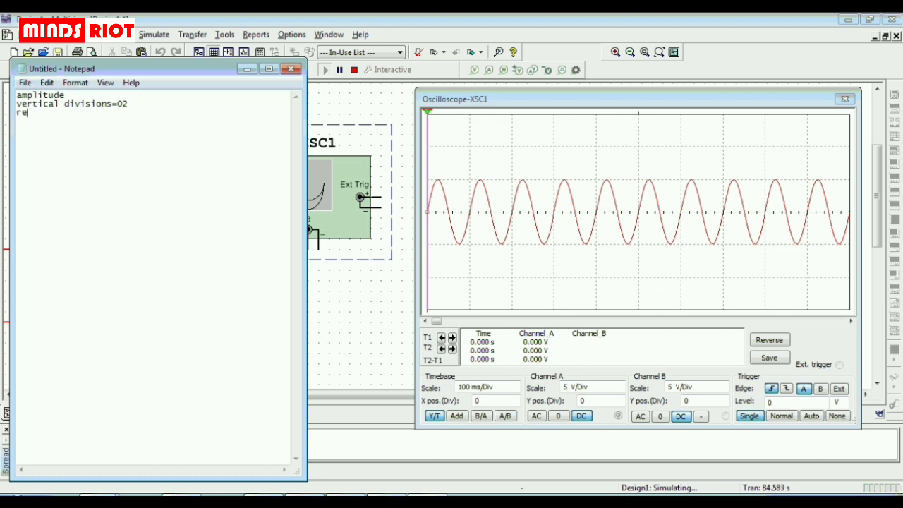
text(ading on)
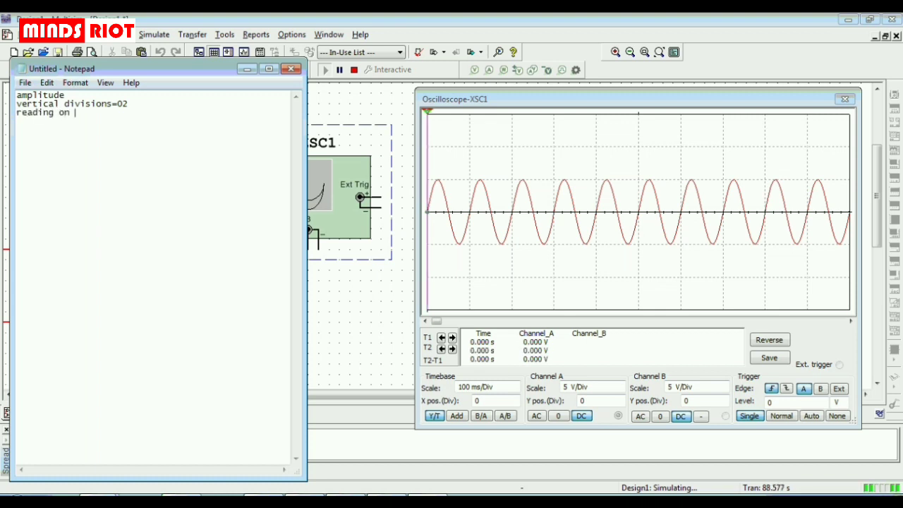
text( volts/div=05v)
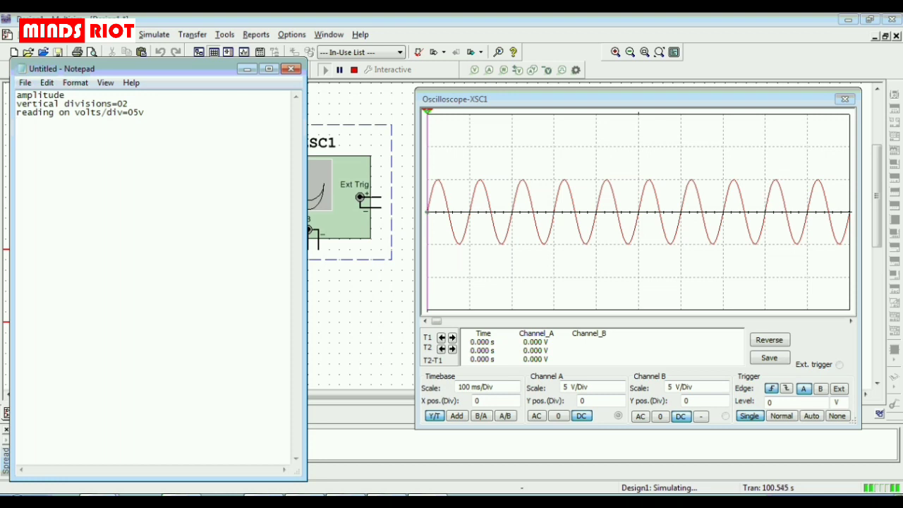
text(ence amplitude= )
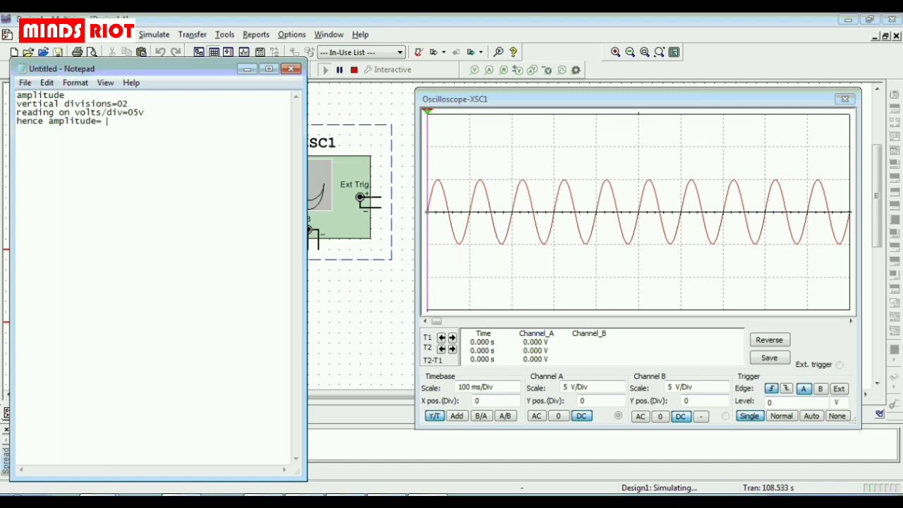
text(02*05)
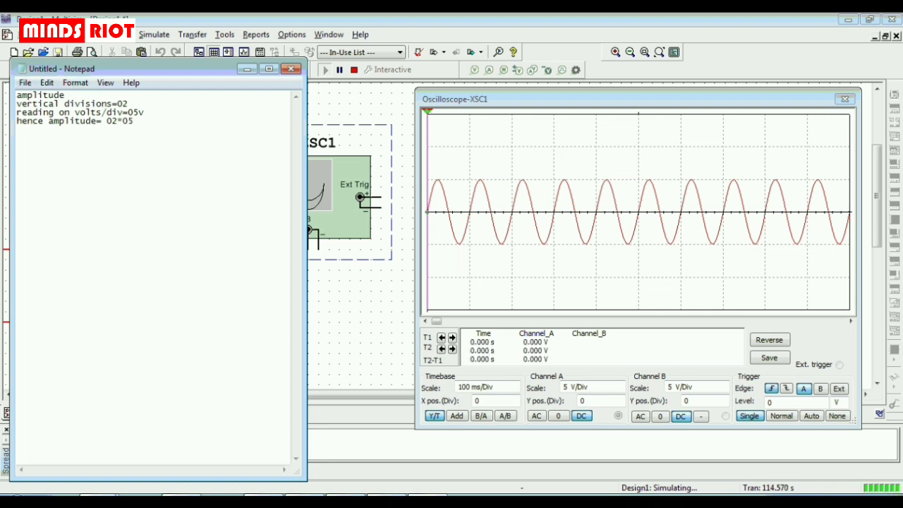
text(=10v)
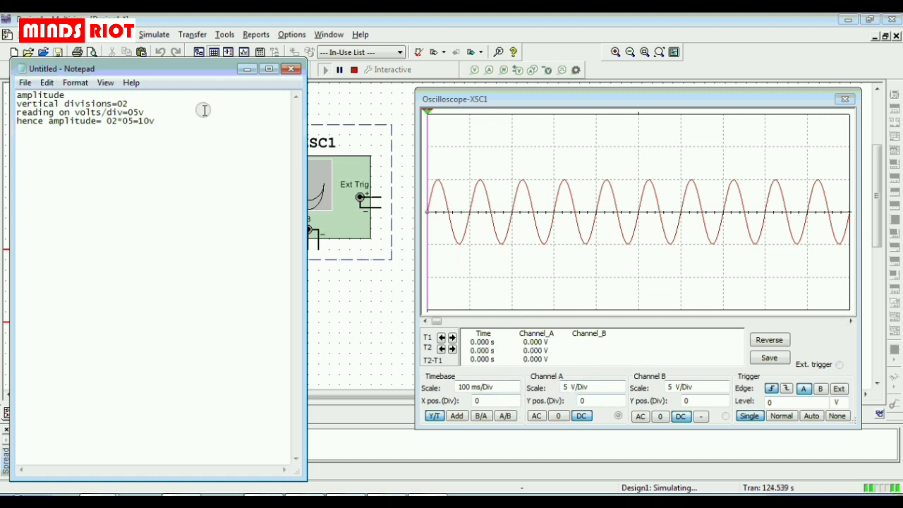
key(Return)
Type the time period lines: divisions per cycle=01, timebase=100ms, time period=01*100ms
text(time p)
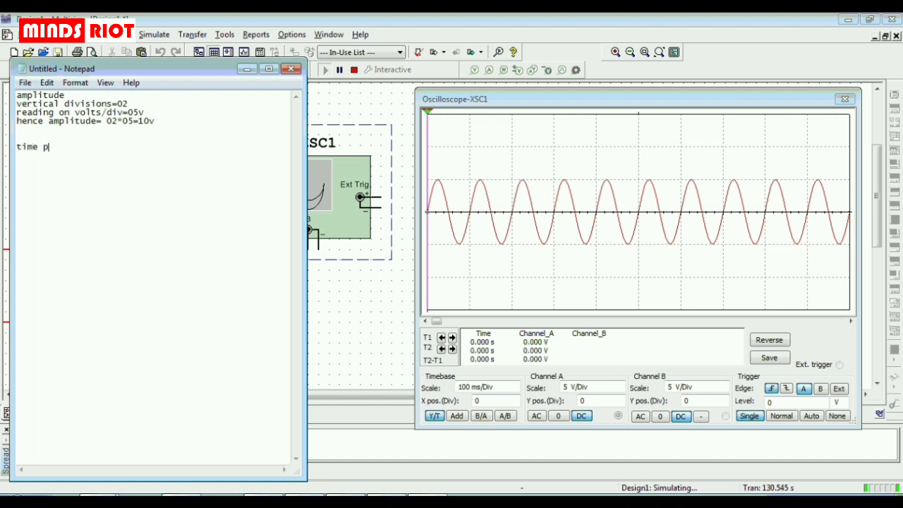
text(eri)
key(BackSpace)
text(hor)
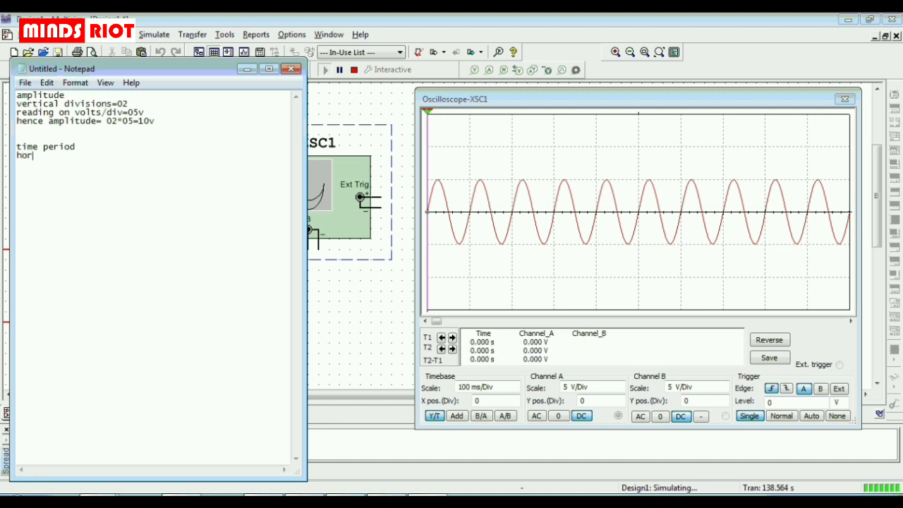
text(izontal division)
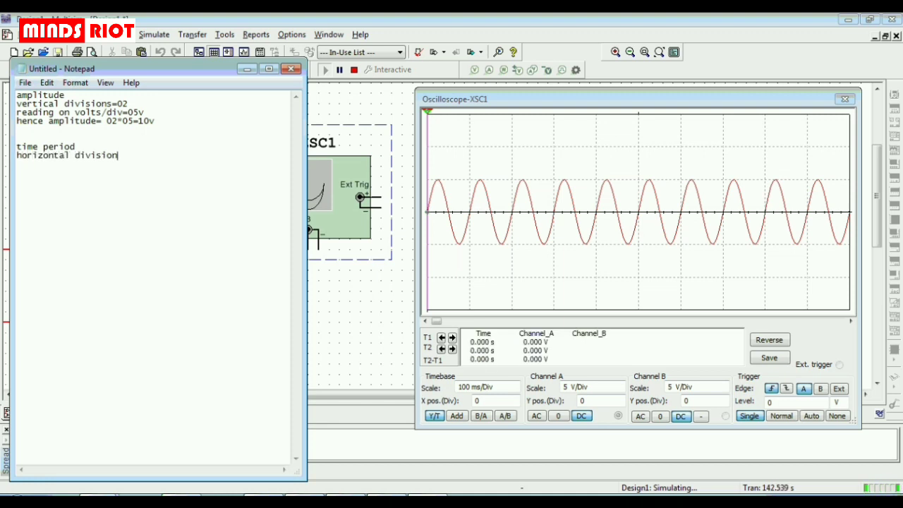
text(s per one co)
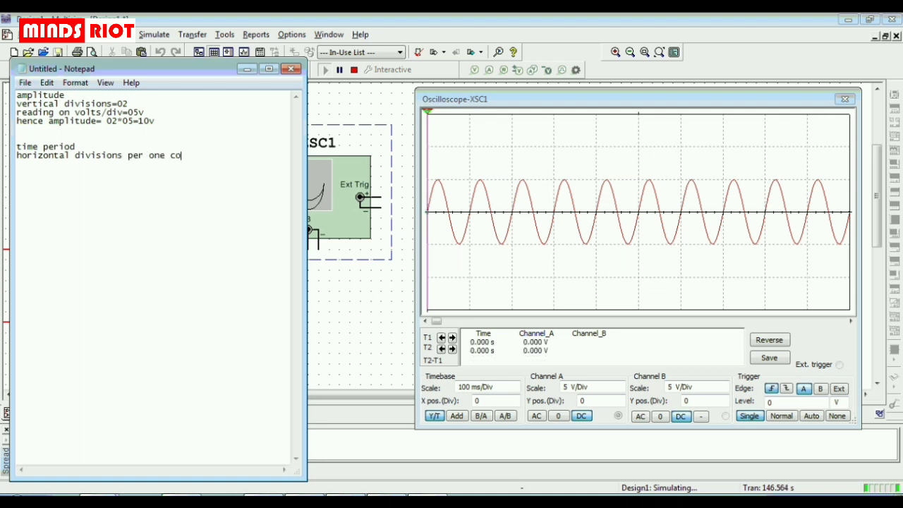
text(mplete c)
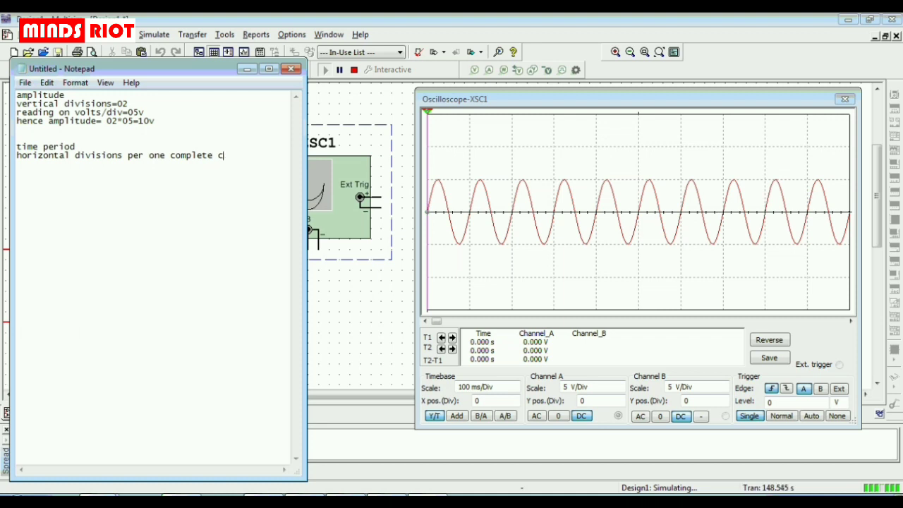
text(ycle=0)
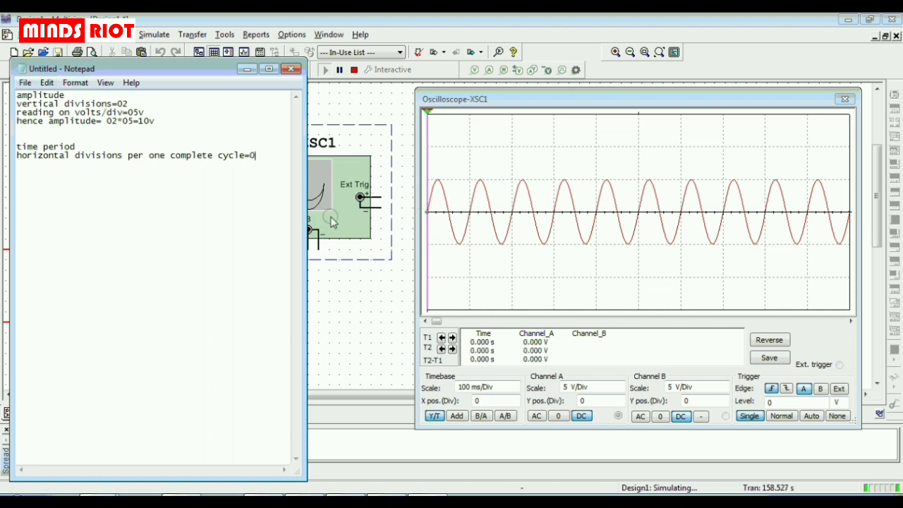
text(1 )
text(reading )
text(o)
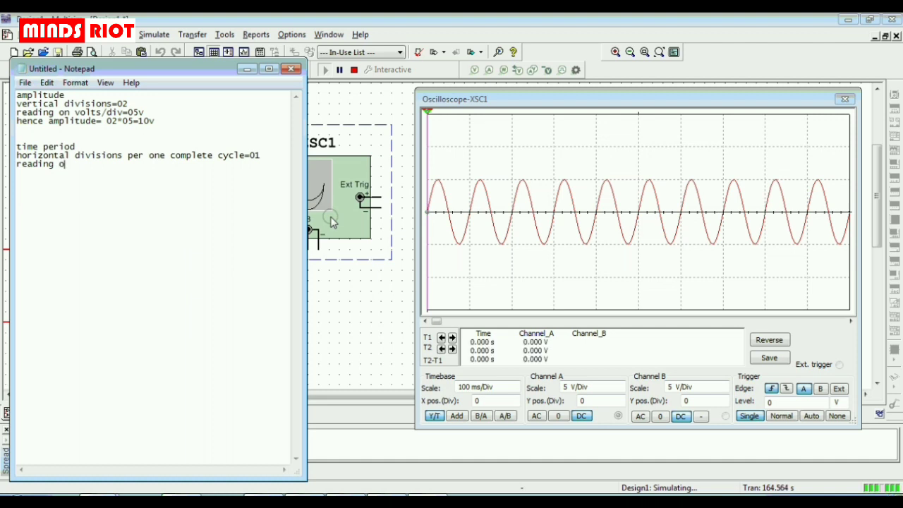
text(n timebase=10)
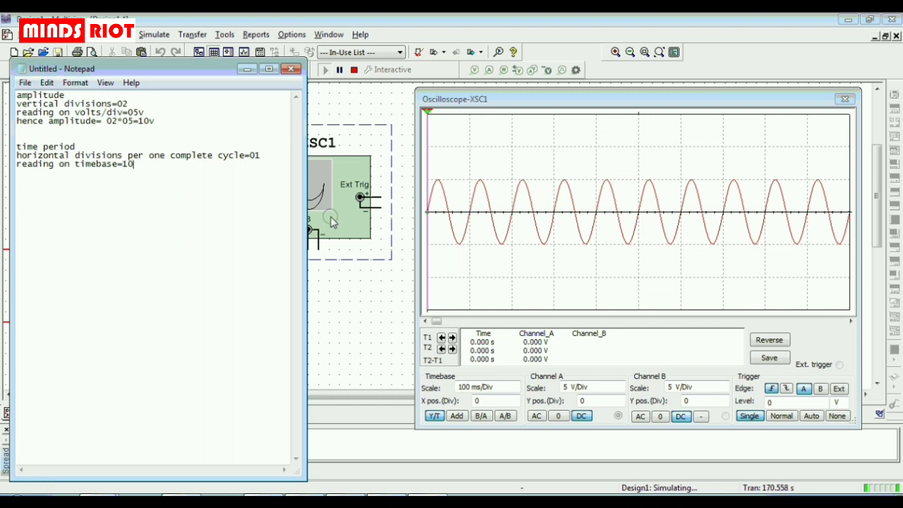
text(0ms )
text(hence)
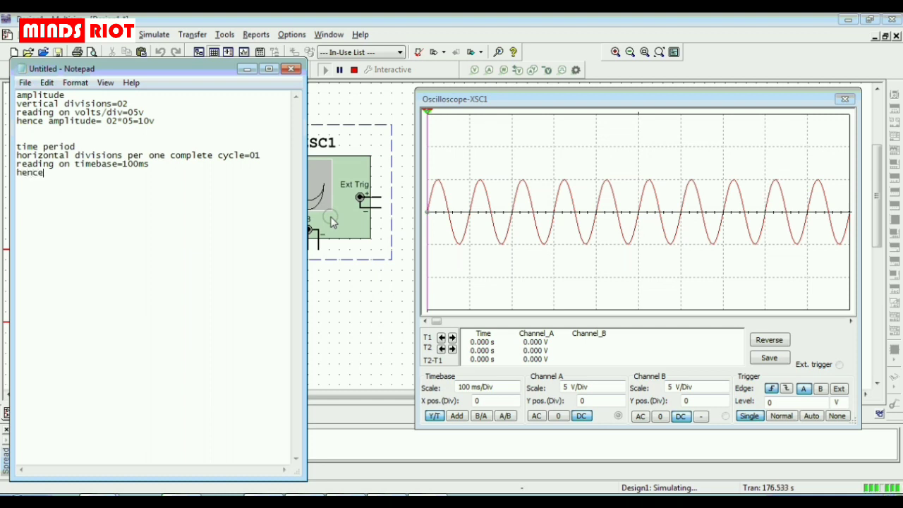
text( time period)
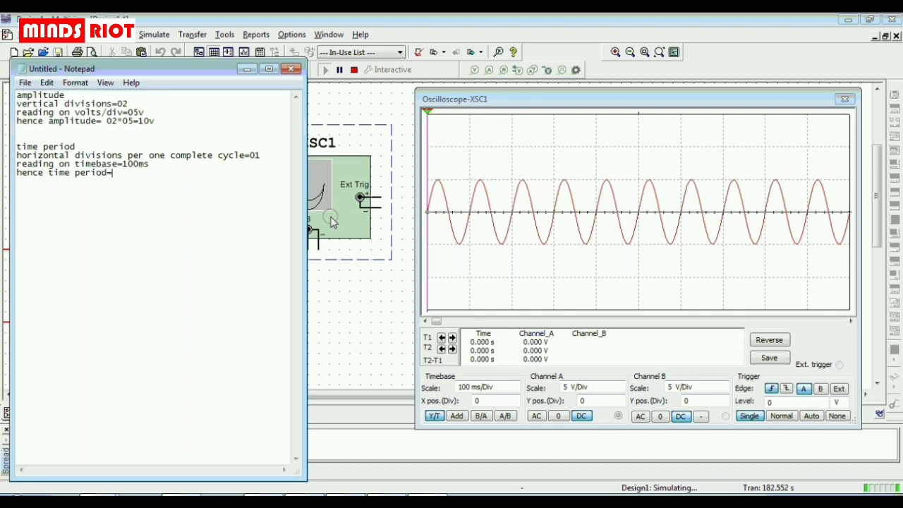
text(=01*100ms=)
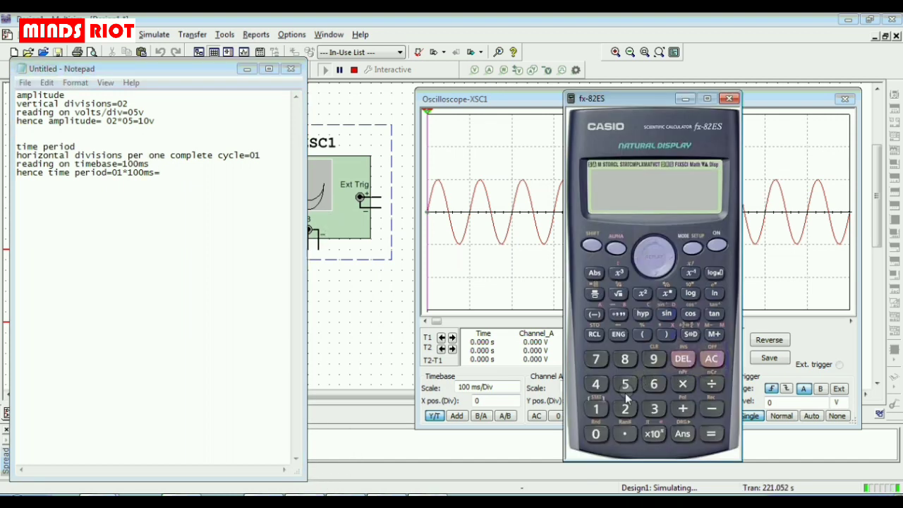
On the Casio calculator, enter 1×(100, correcting a mistaken digit
click(597, 409)
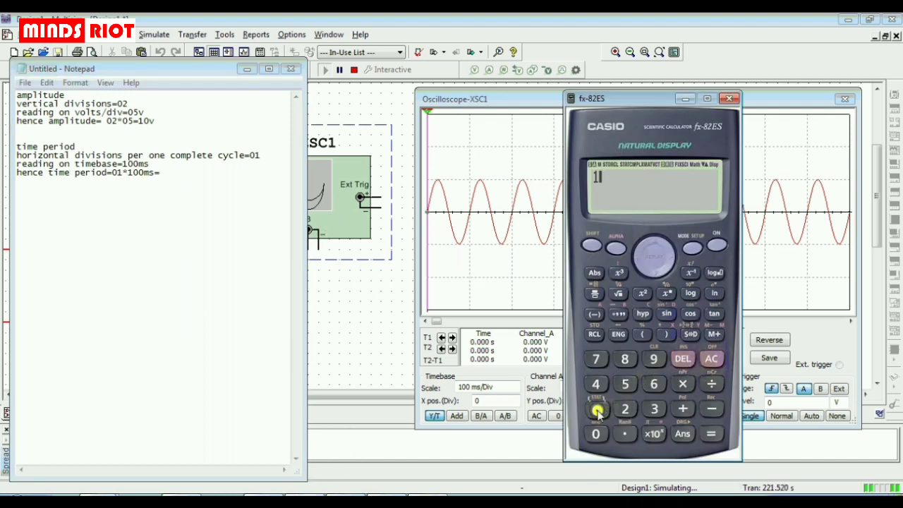
click(683, 384)
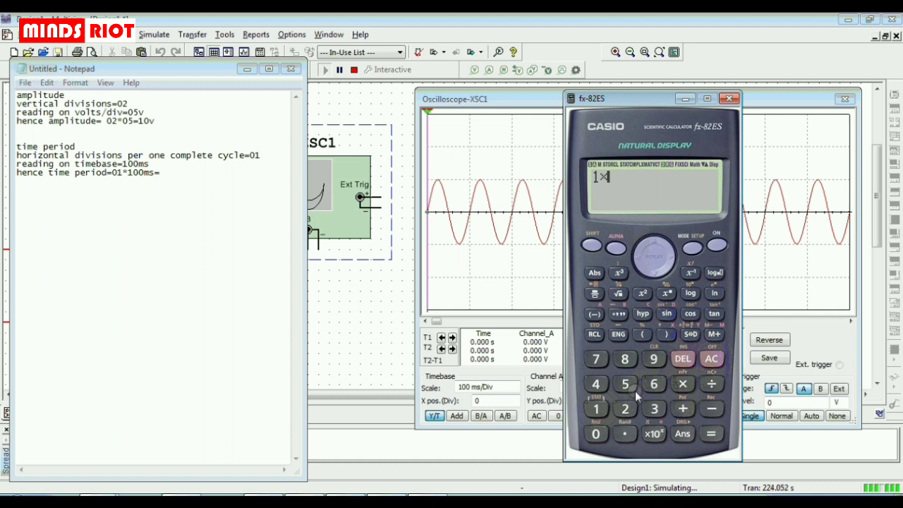
click(599, 408)
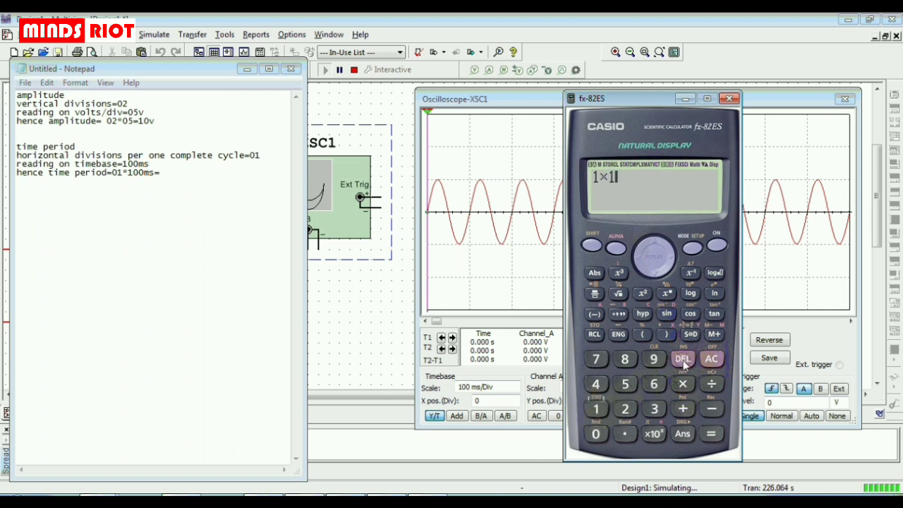
click(683, 359)
click(643, 334)
click(596, 410)
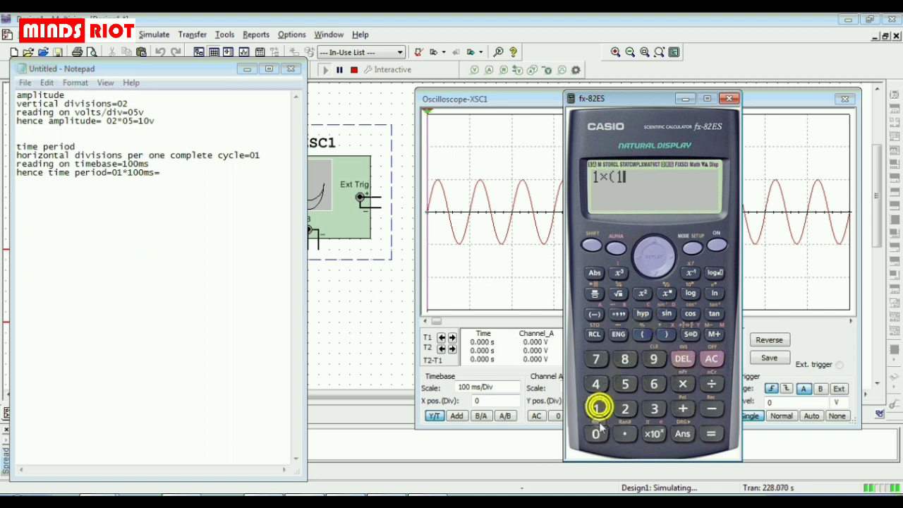
click(597, 434)
click(597, 435)
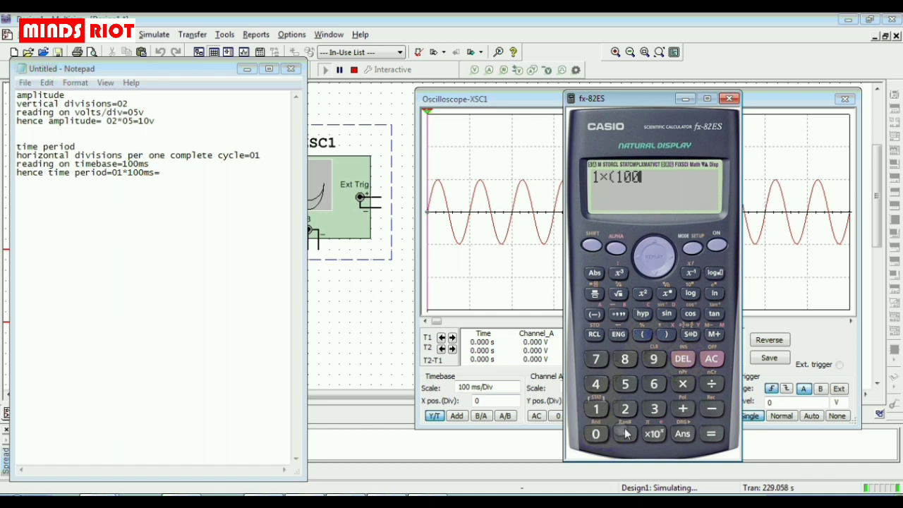
Complete the expression with ×10⁻³), then evaluate and show 100×10⁻³ in engineering form
click(683, 383)
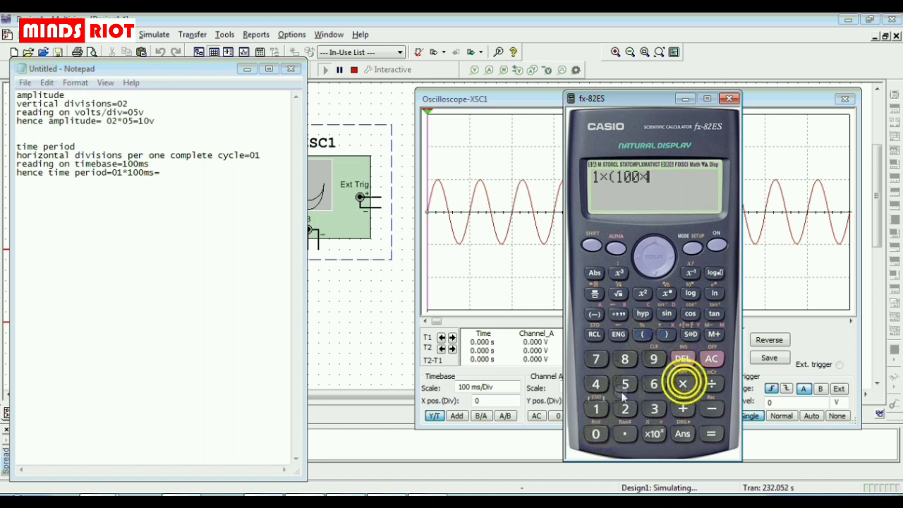
click(597, 408)
click(597, 434)
click(667, 293)
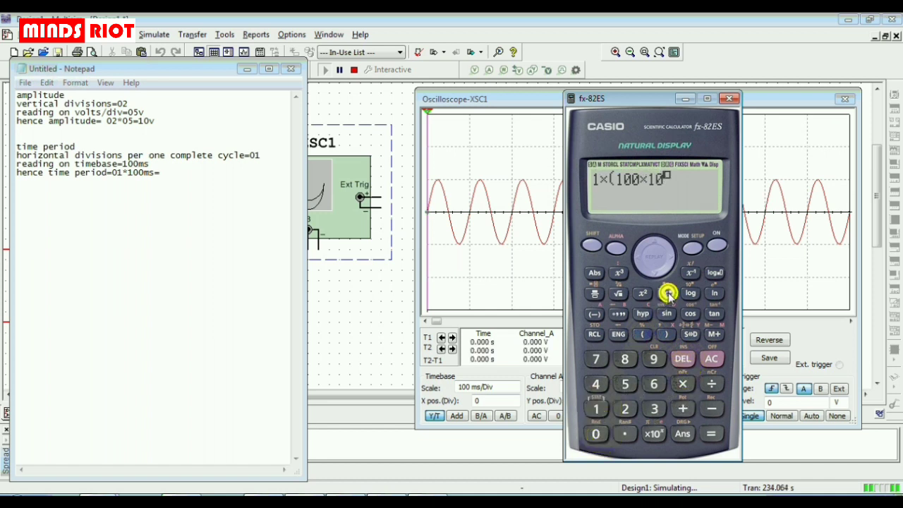
click(711, 409)
click(654, 408)
key(Right)
click(664, 337)
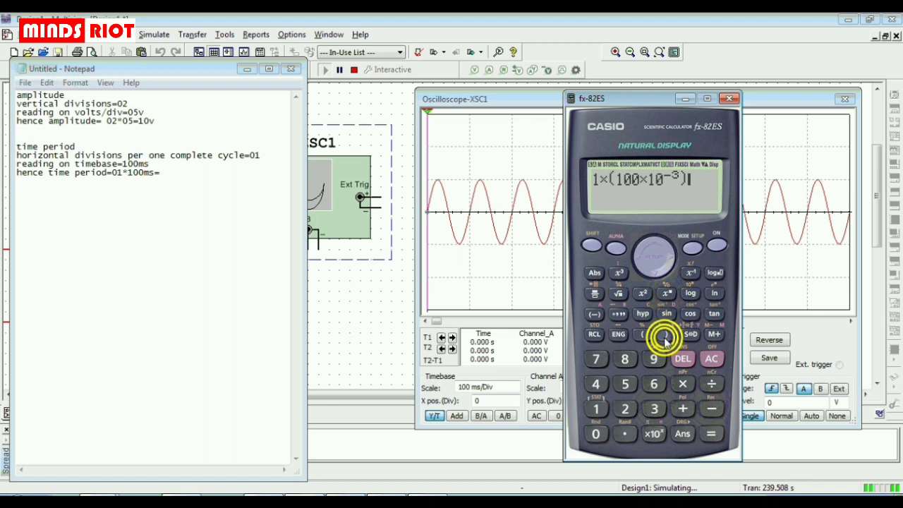
click(714, 433)
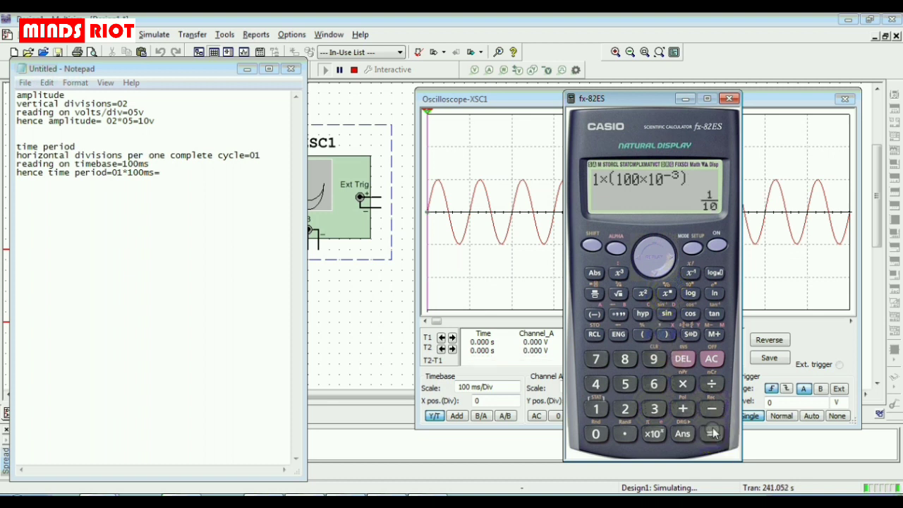
click(621, 334)
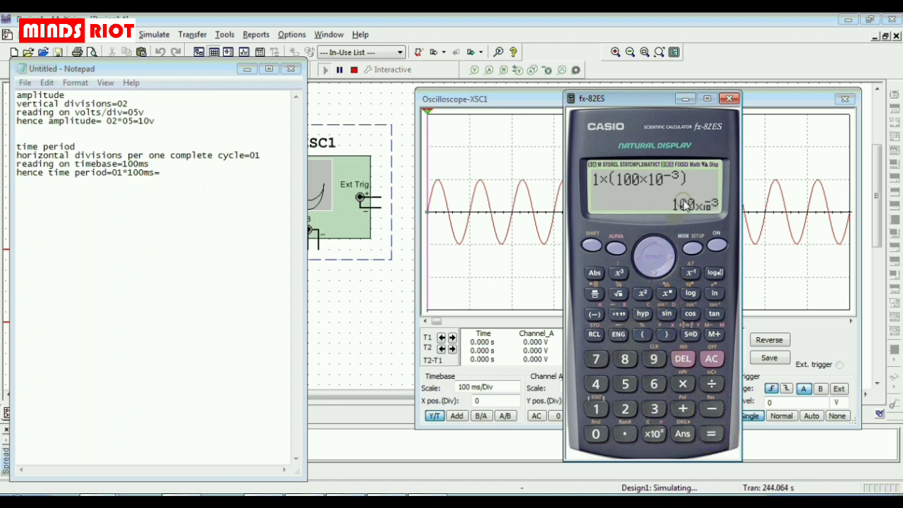
Record the time period result as 100ms in the Notepad working
click(161, 173)
text(100ms)
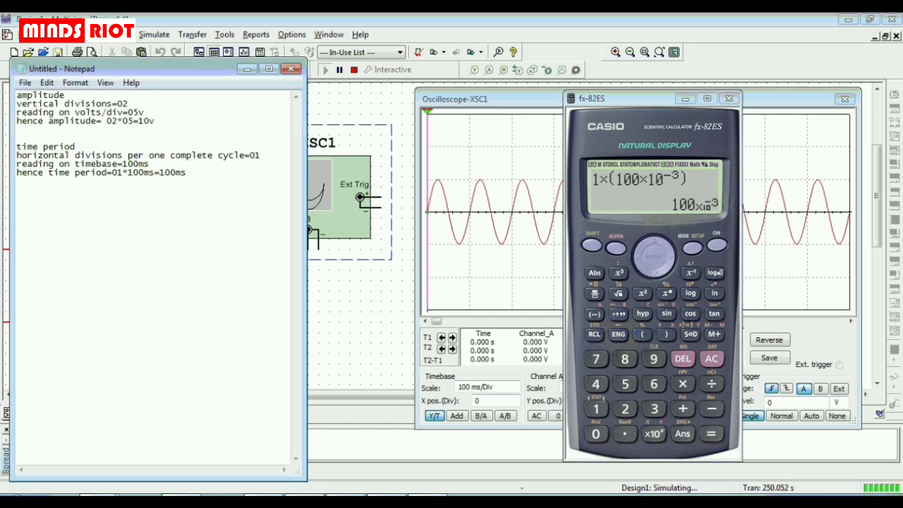
key(Return)
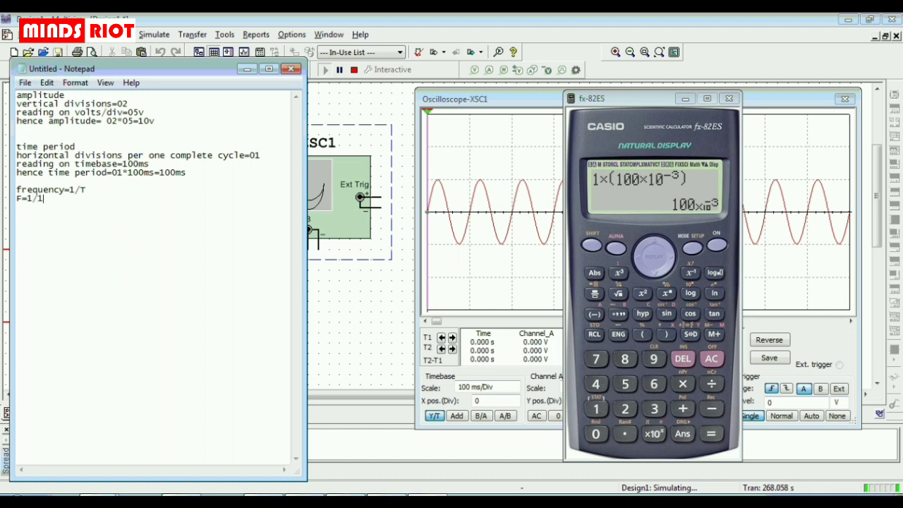
Finish the F=1/100ms line and compute 1÷Ans=10 on the calculator
text(ms)
click(596, 409)
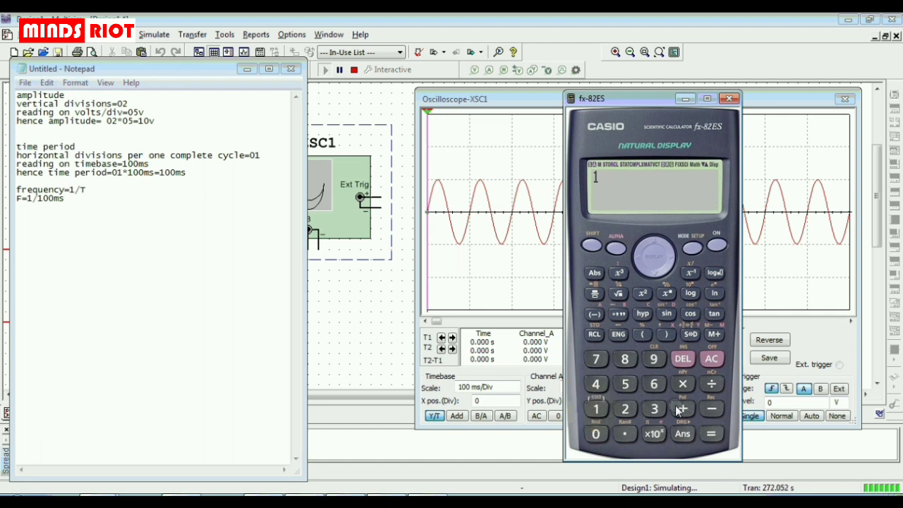
click(711, 383)
click(683, 435)
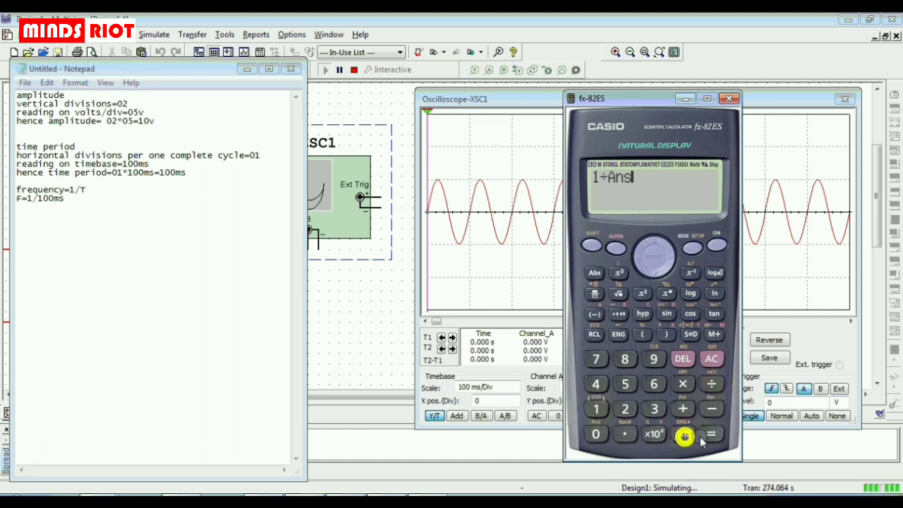
click(711, 434)
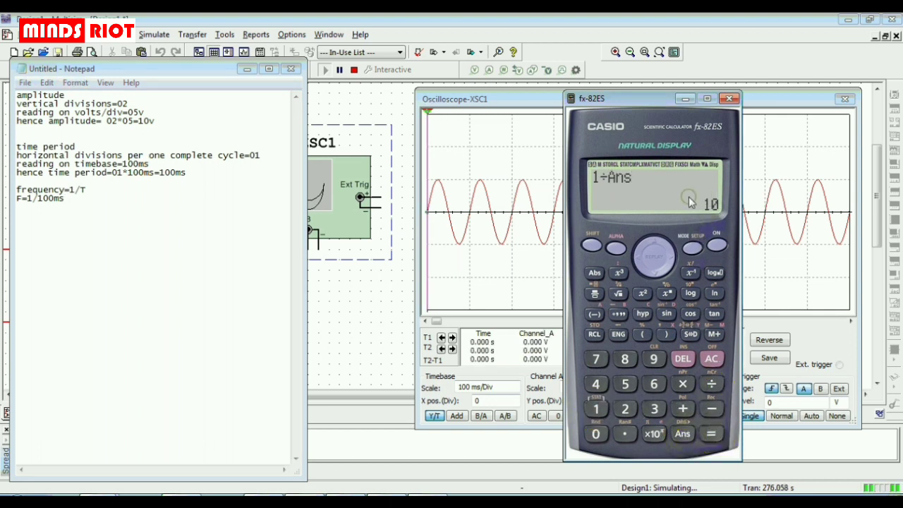
Append =10Hz to the frequency line in Notepad and highlight the result
click(83, 199)
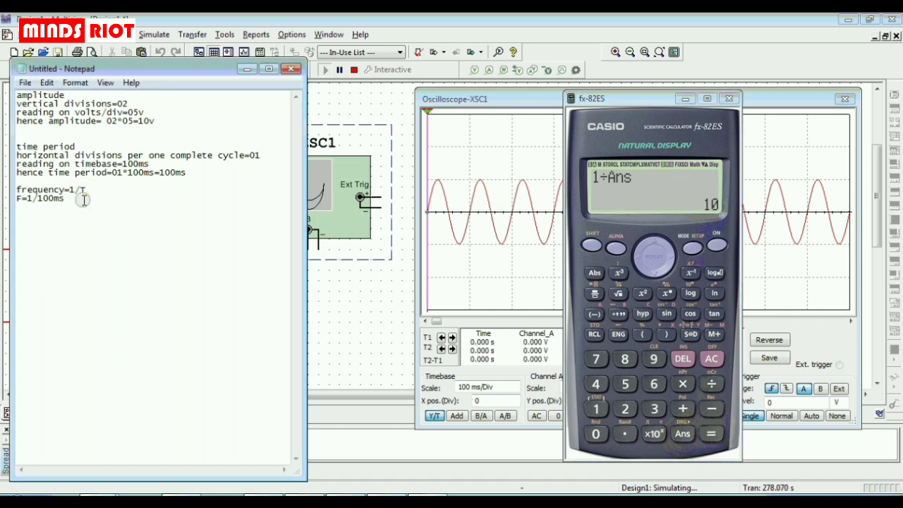
text(=10Hz)
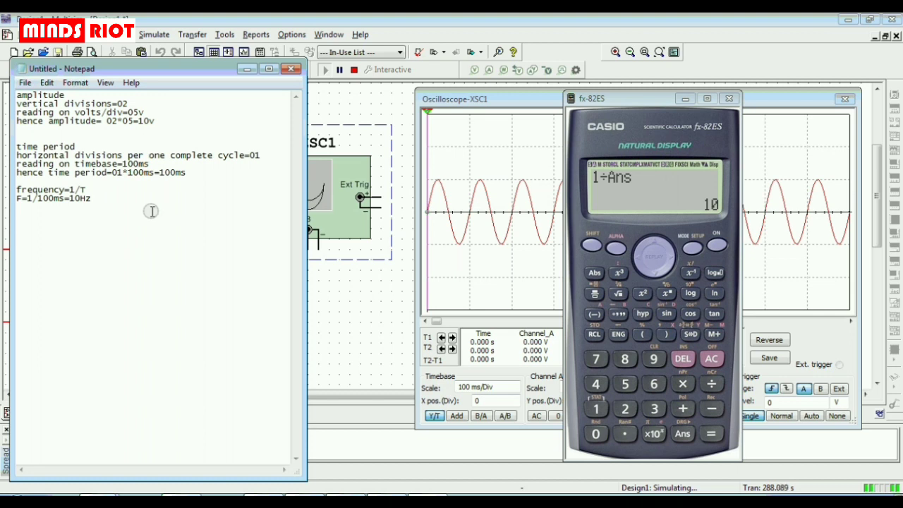
drag(91, 200, 69, 201)
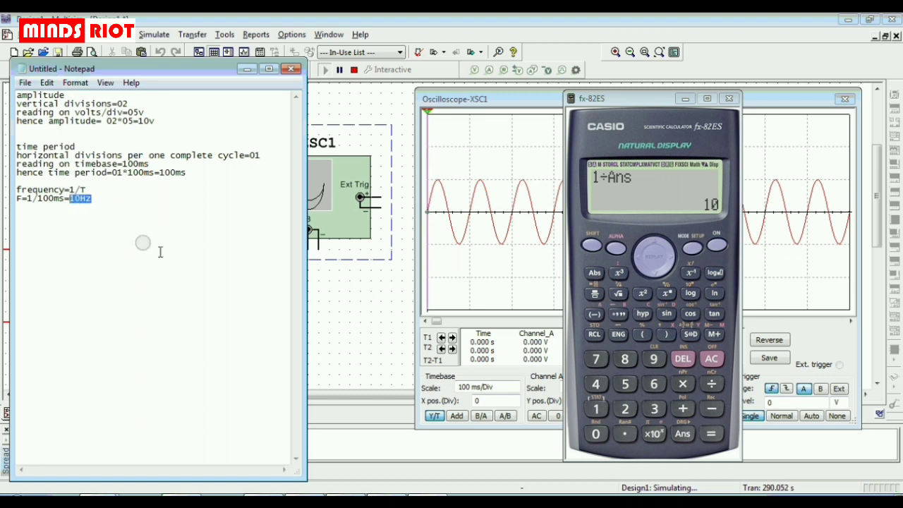
Bring the V1 source into view on the schematic and place the notes beside it
click(346, 297)
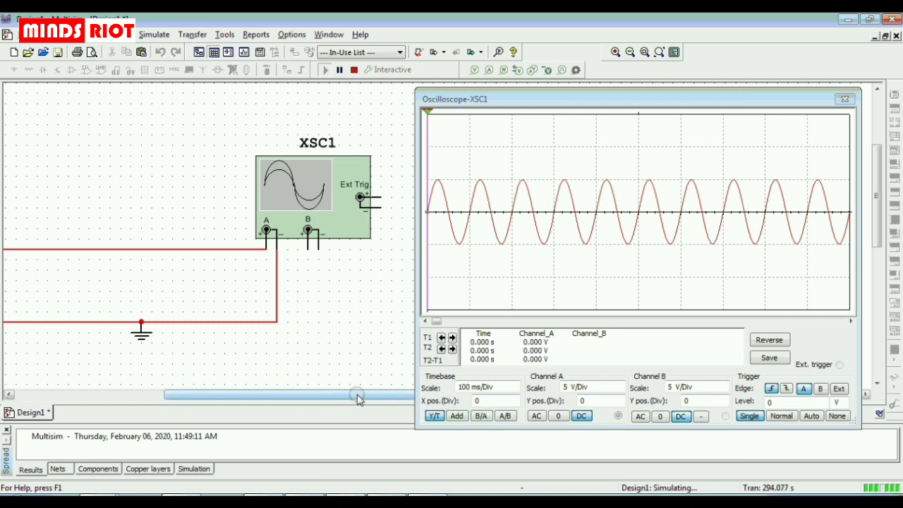
drag(357, 399, 187, 397)
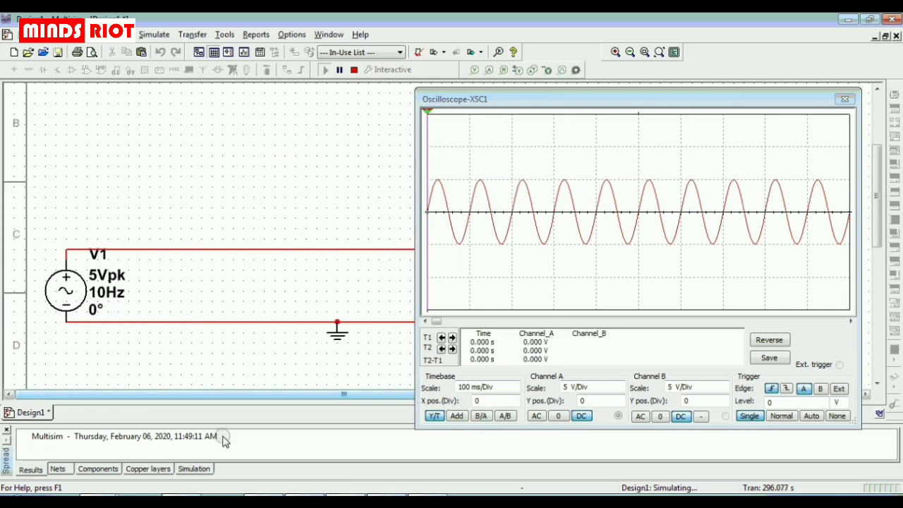
click(421, 494)
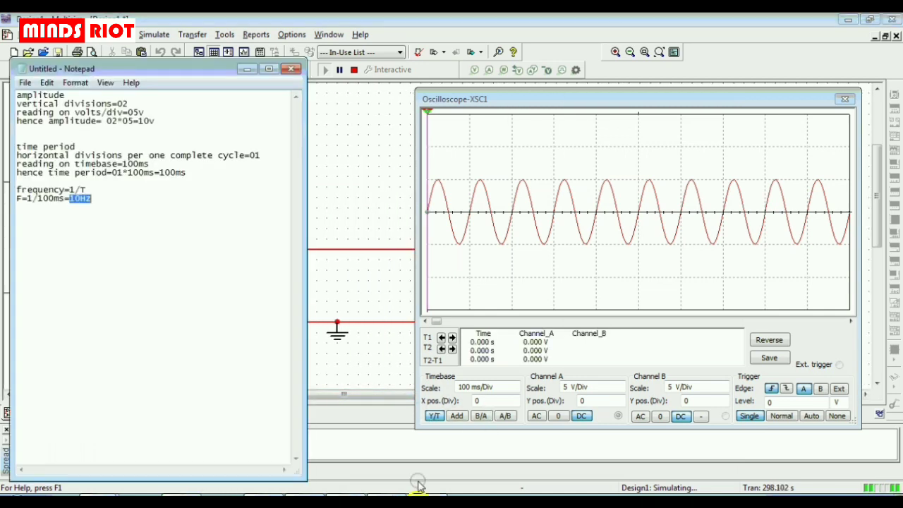
drag(187, 63, 390, 61)
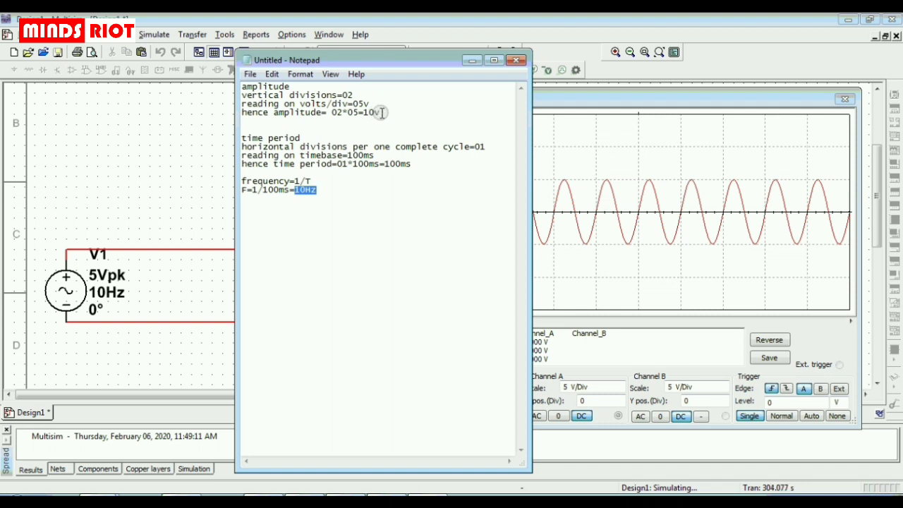
Highlight the 02*05=10v and 10Hz results to compare with V1's 5Vpk, 10Hz
drag(381, 113, 328, 115)
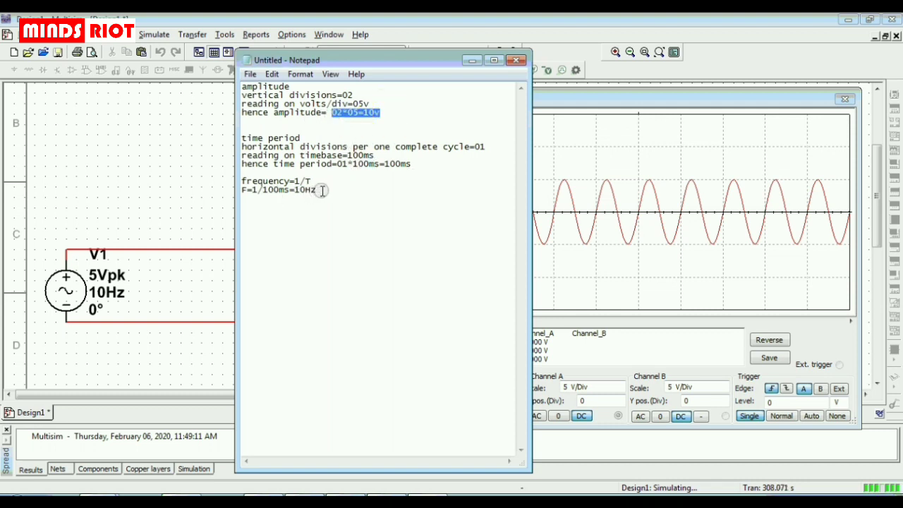
drag(318, 189, 299, 192)
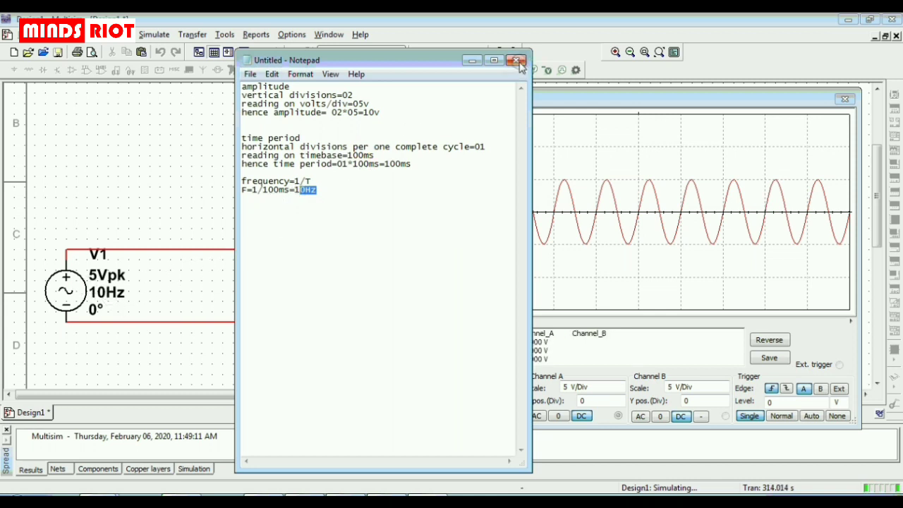
click(433, 197)
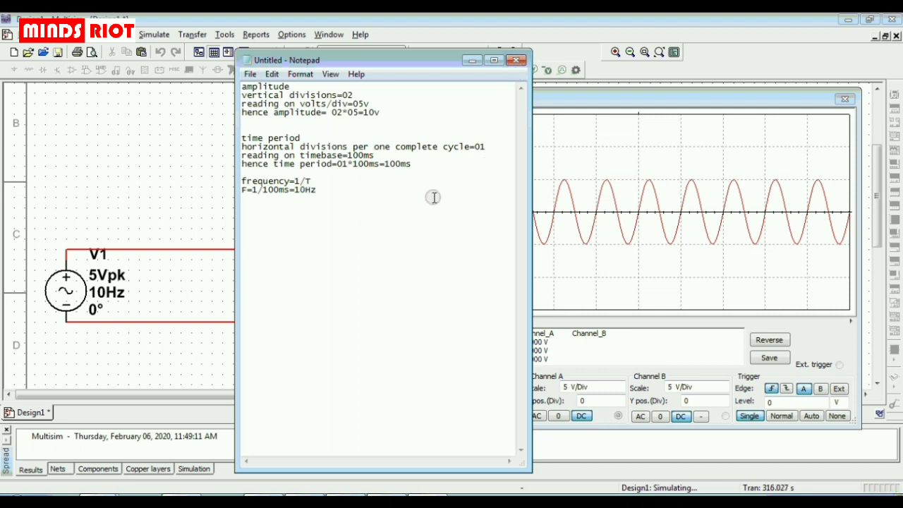
Add a closing 'Thank you' line below the calculations
key(Return)
key(Return)
text(Thank )
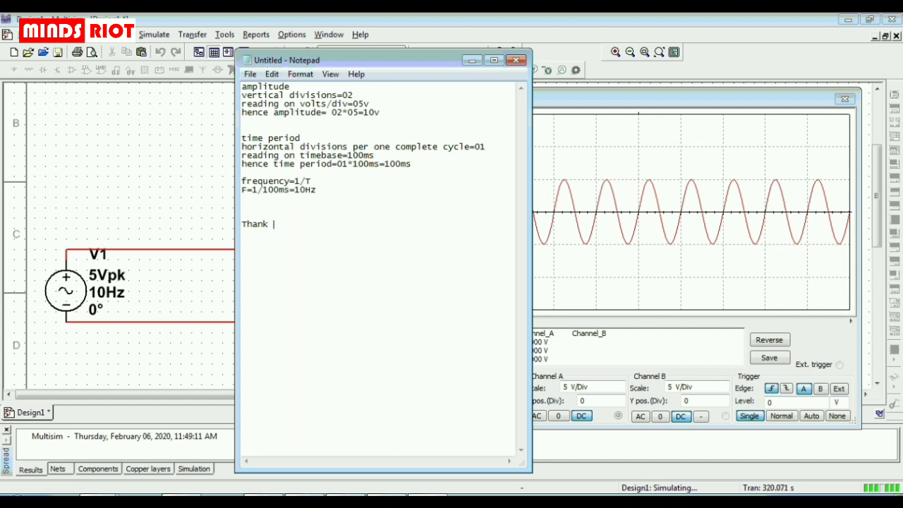
text(you!)
click(387, 496)
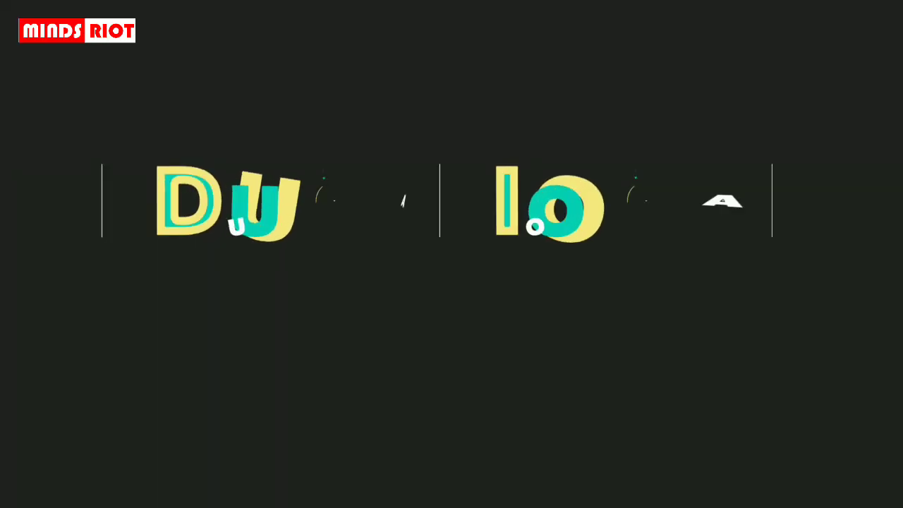